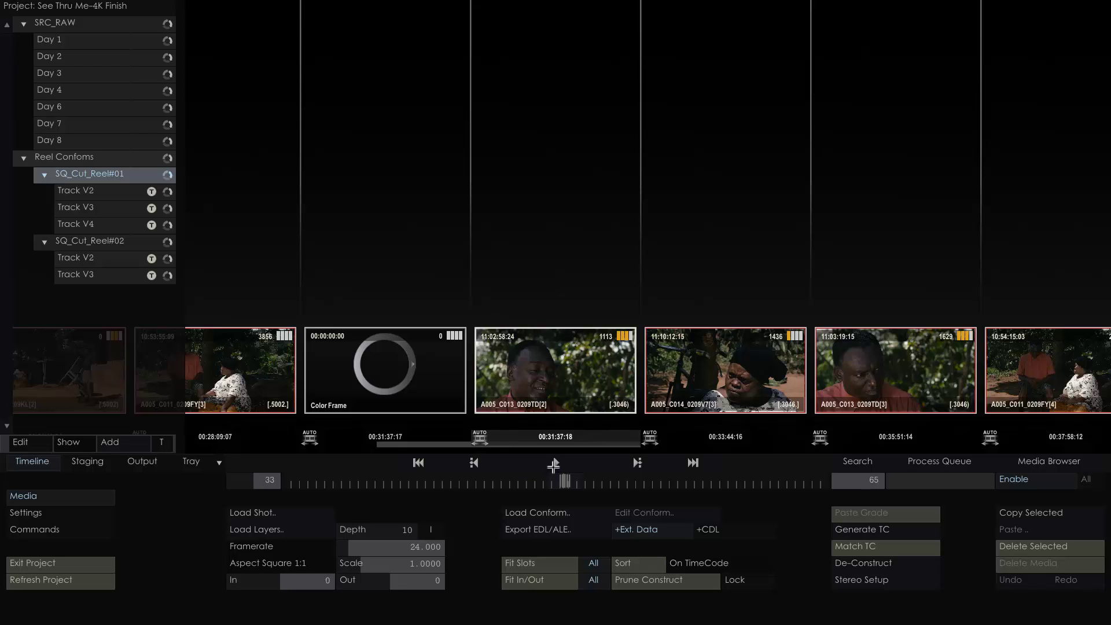
Step: Open shot A005_C013_0209TD[2] in the Player and scrub to a close-up frame of the man
click(554, 464)
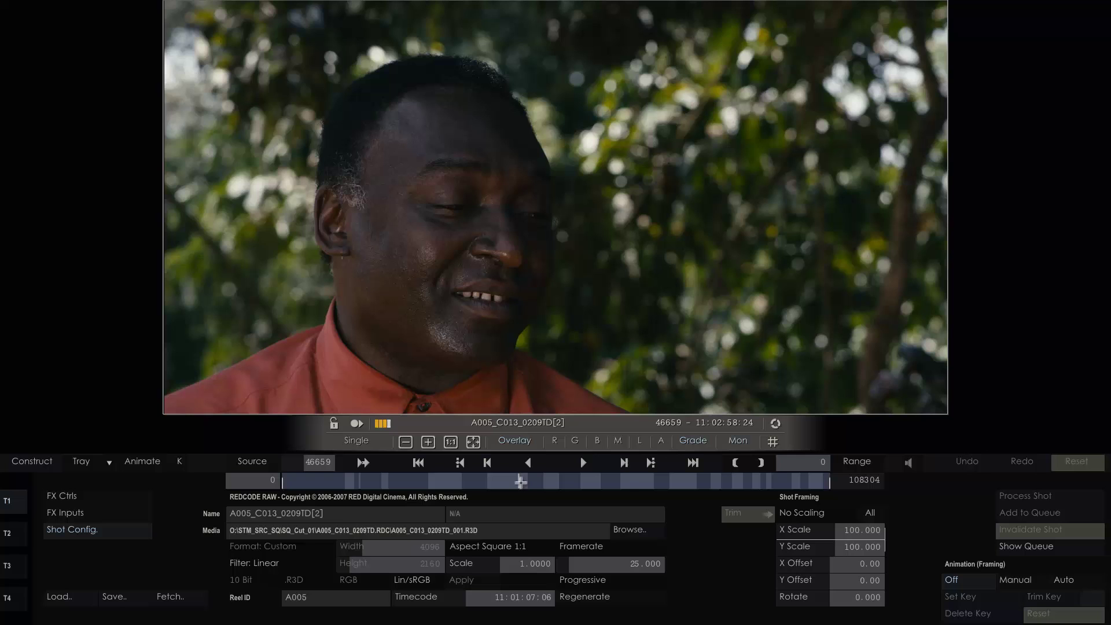
drag(521, 482, 520, 482)
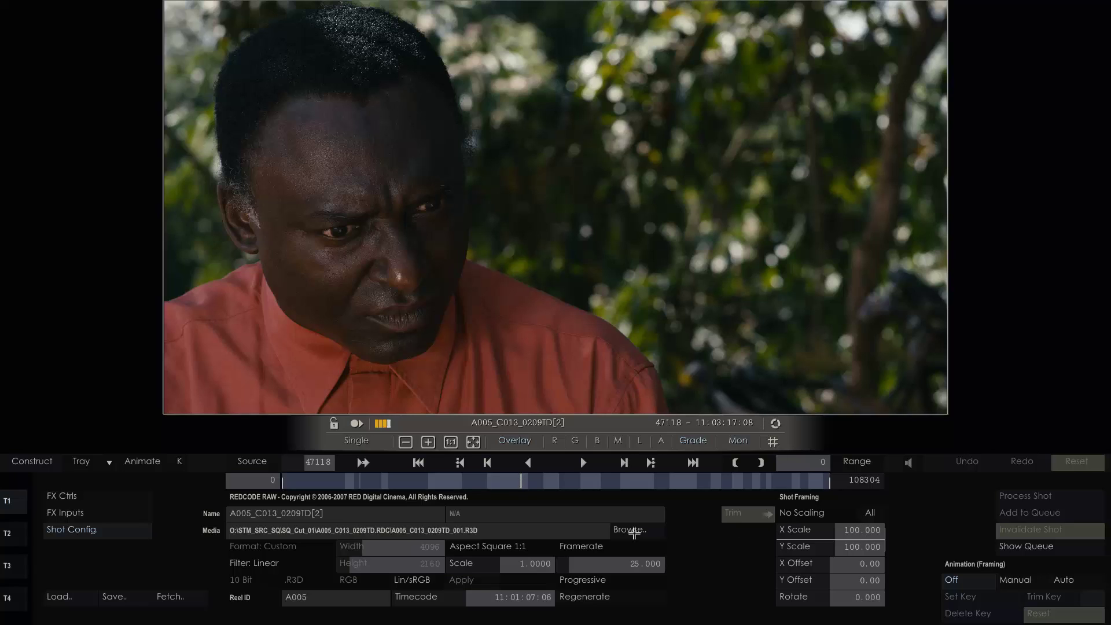
mouse_move(524, 482)
mouse_down()
mouse_move(550, 485)
mouse_move(520, 485)
mouse_up()
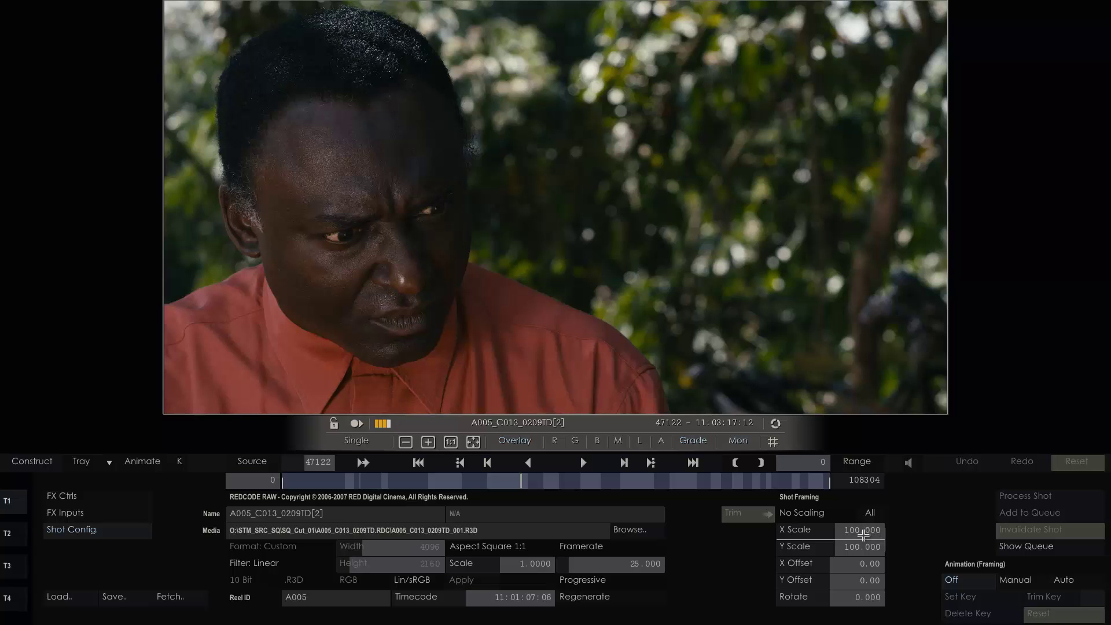
Step: Scale shot A005_C013_0209TD[2]'s framing to 135.496 and set its X offset to 553.83
drag(863, 535, 855, 536)
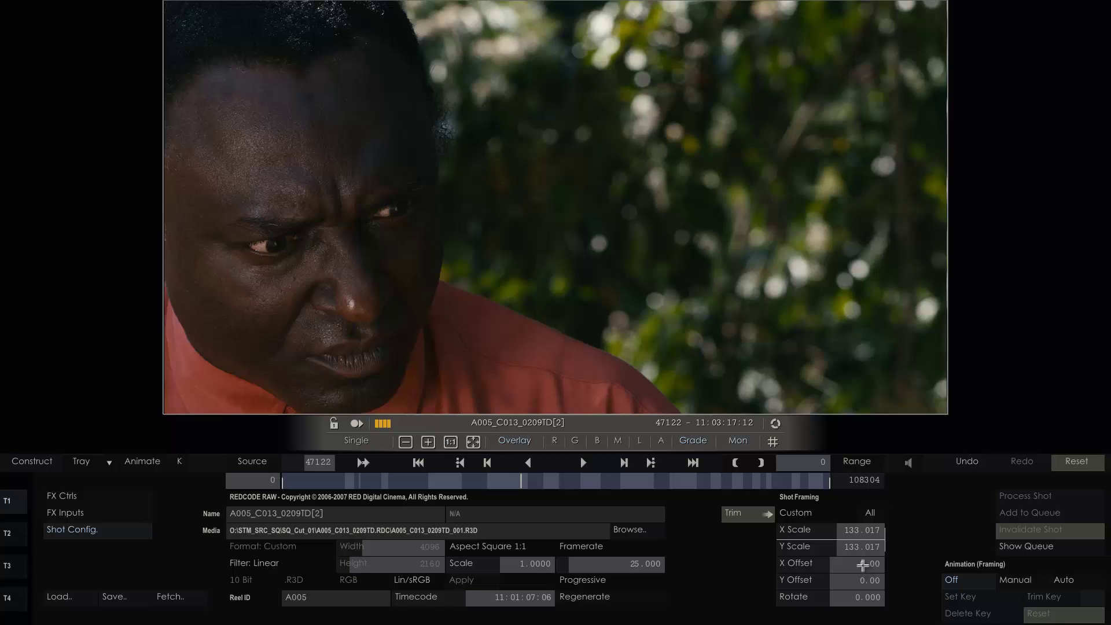
mouse_move(863, 553)
mouse_down()
mouse_move(860, 531)
mouse_move(862, 566)
mouse_move(835, 568)
mouse_move(873, 563)
mouse_move(858, 565)
mouse_move(856, 552)
mouse_up()
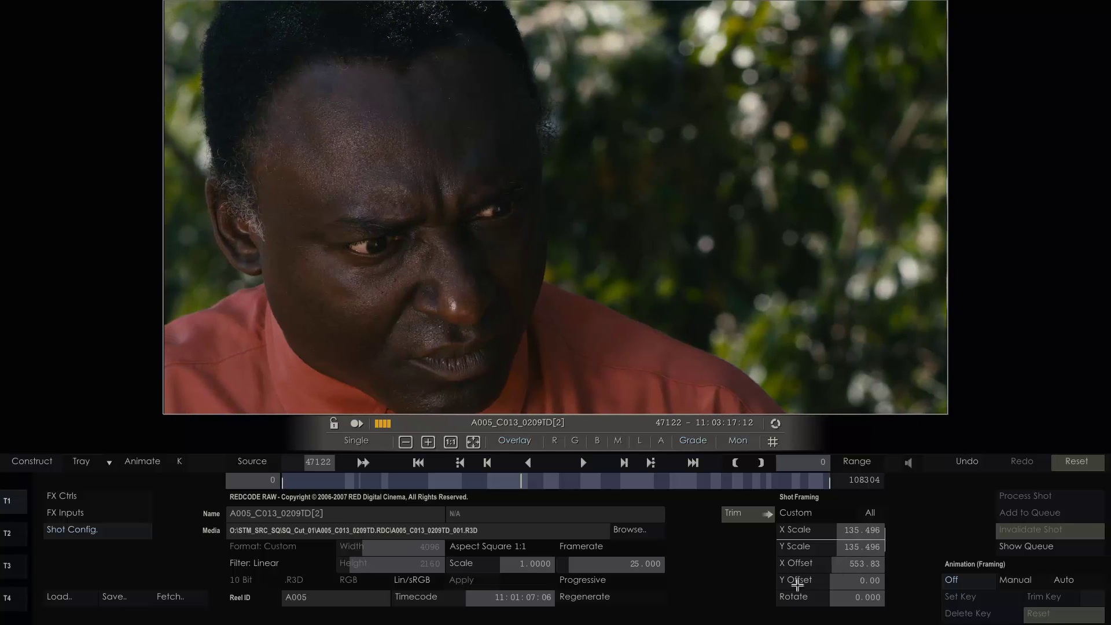
Step: Scrub the player timeline onto the next take, A005_C013_0209TD[3], still at 100.000 scale
click(551, 484)
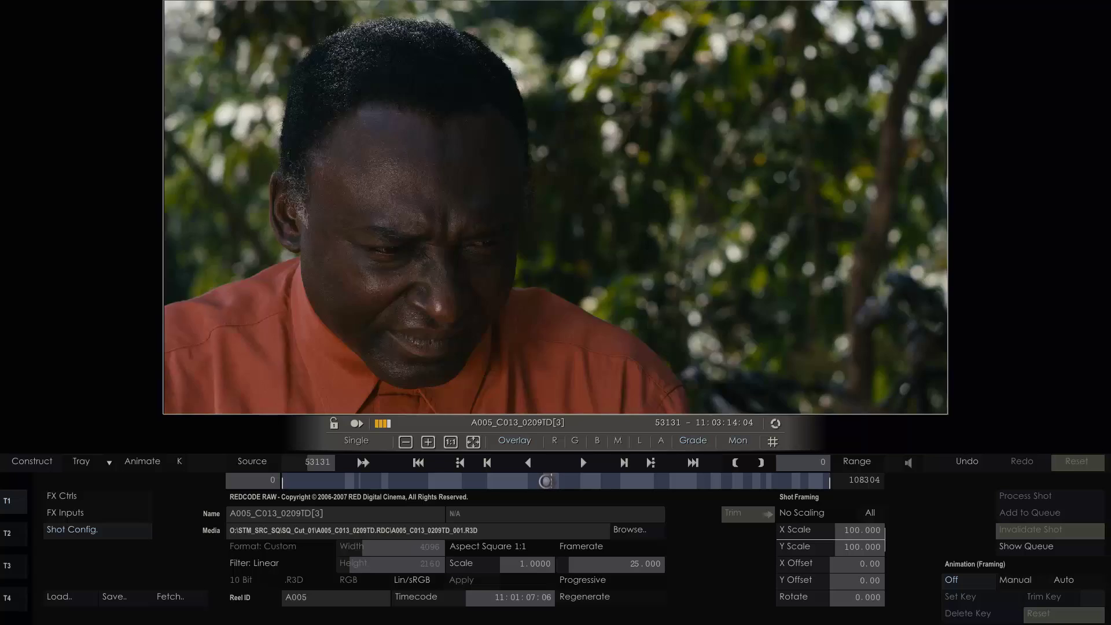
drag(545, 481, 522, 481)
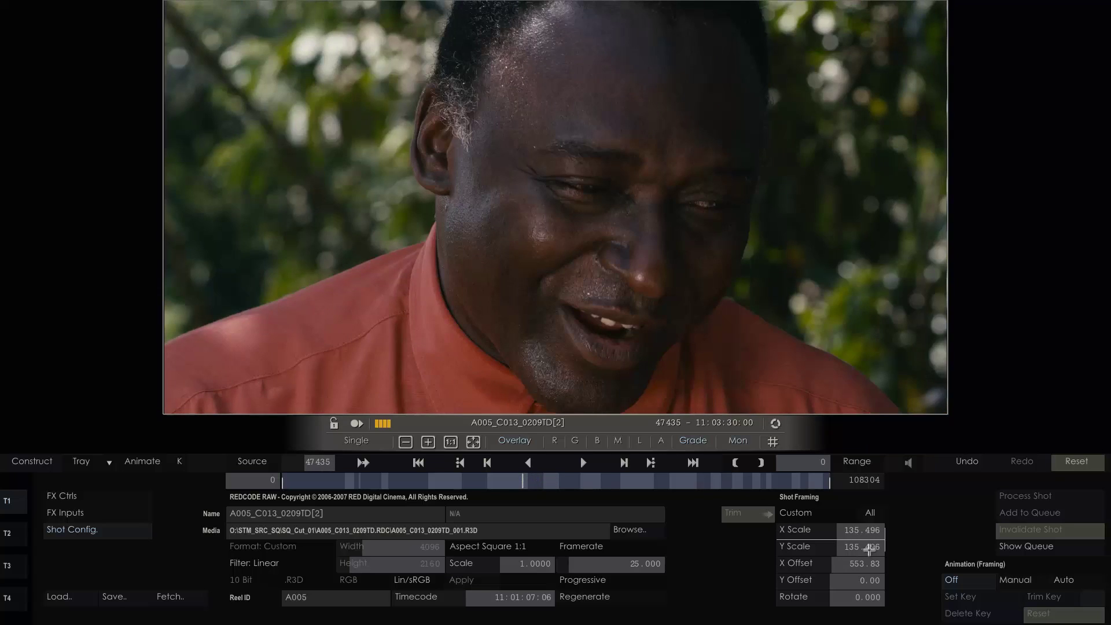
click(555, 484)
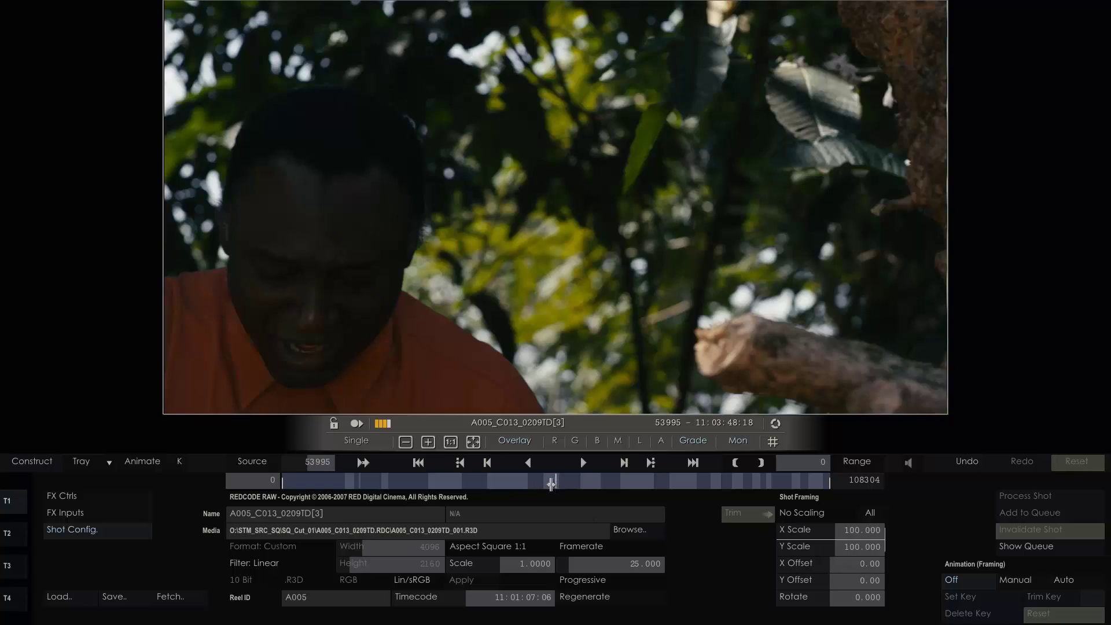
drag(551, 483, 554, 484)
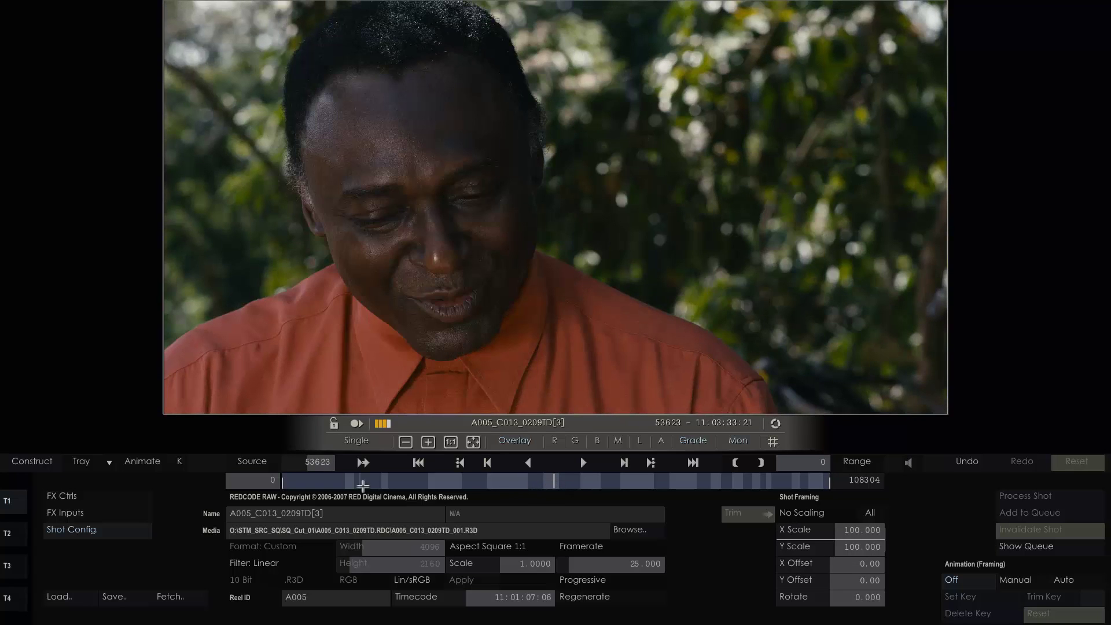
Step: In Construct, drag the reframed card onto A005_C013_0209TD[3] to copy the 135.496 scale and 553.83 offset
click(34, 461)
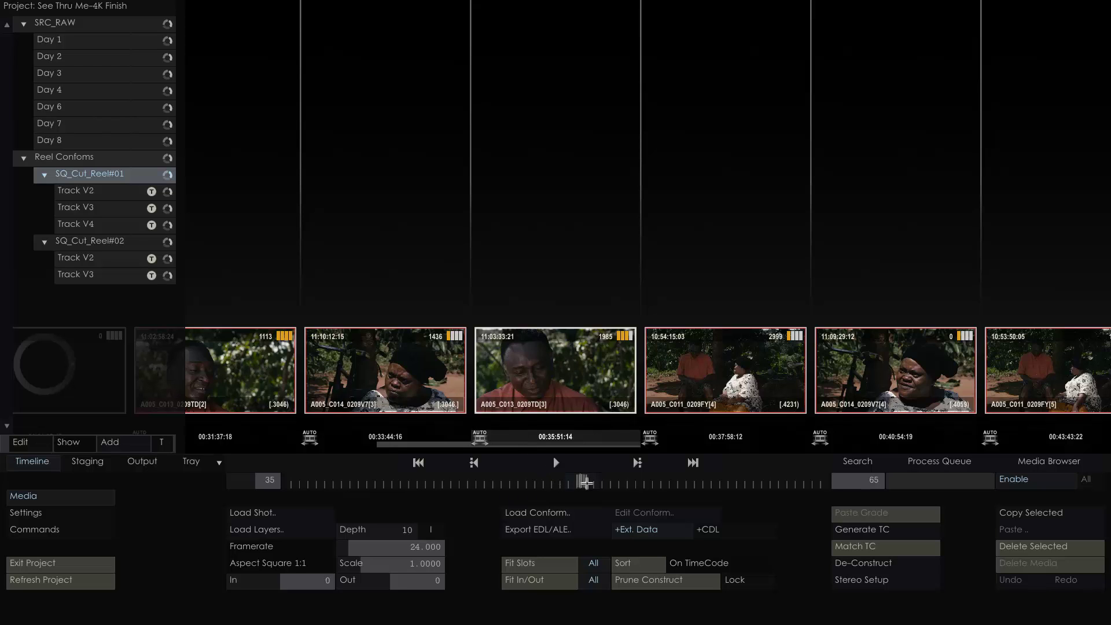
drag(585, 483, 575, 482)
drag(695, 371, 368, 359)
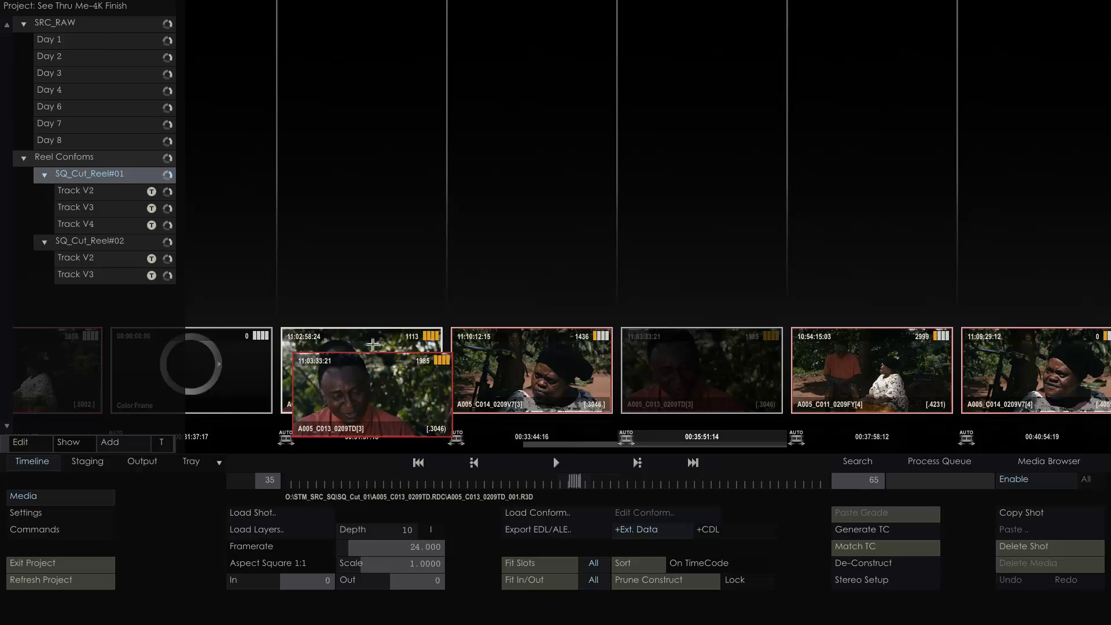
drag(372, 344, 694, 345)
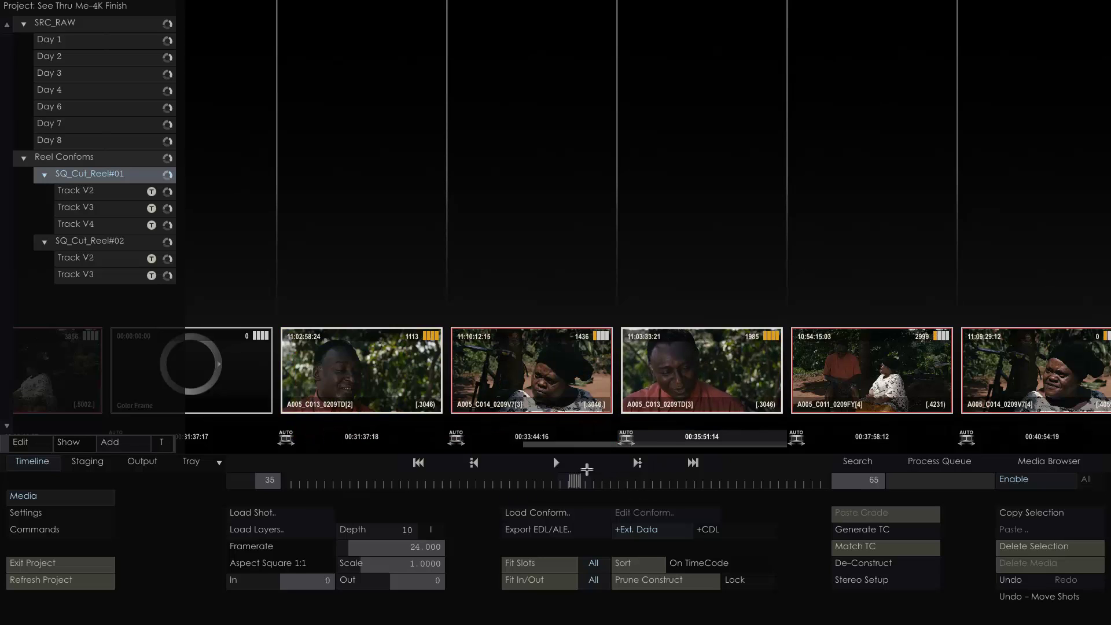
key(Return)
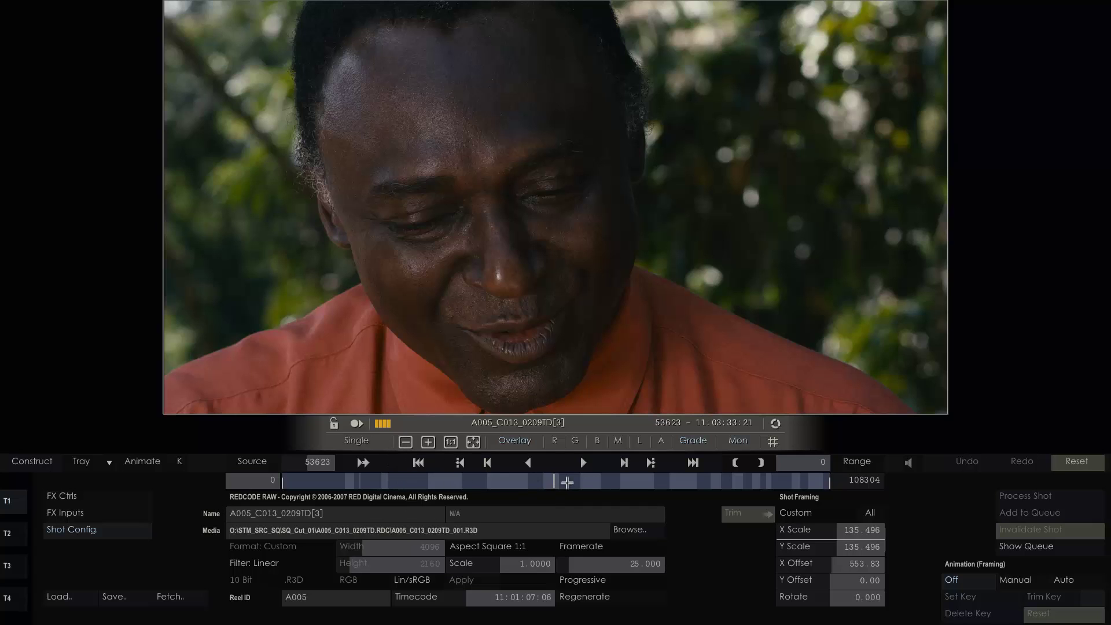
Step: Scrub back to shot A004_C010_0208PW[2] and play it once to check its motion
click(585, 482)
drag(585, 482, 354, 481)
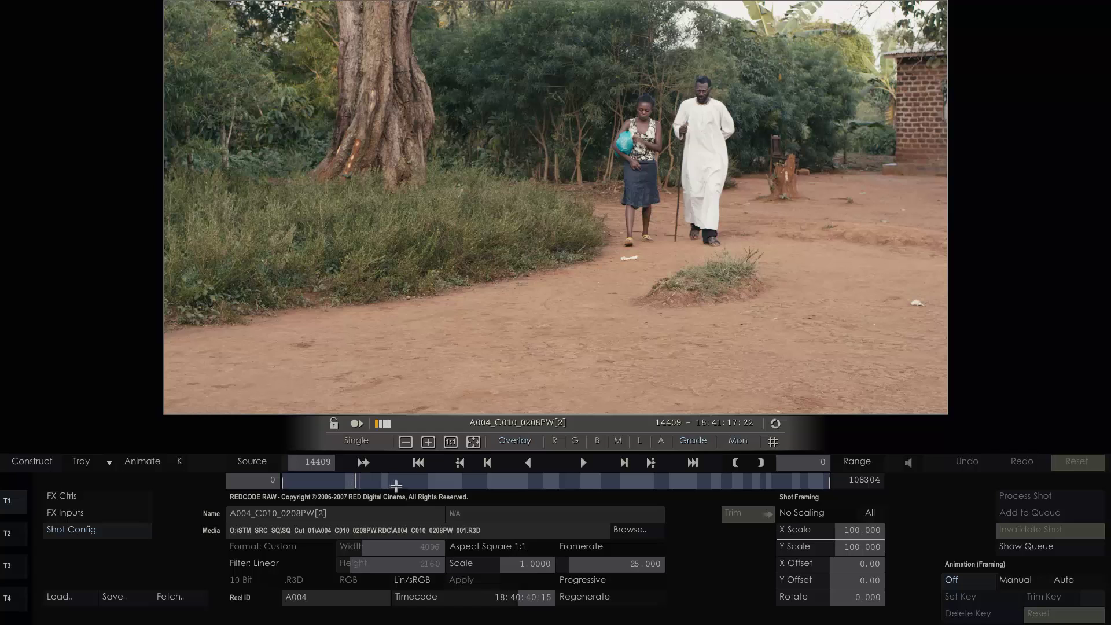
click(582, 462)
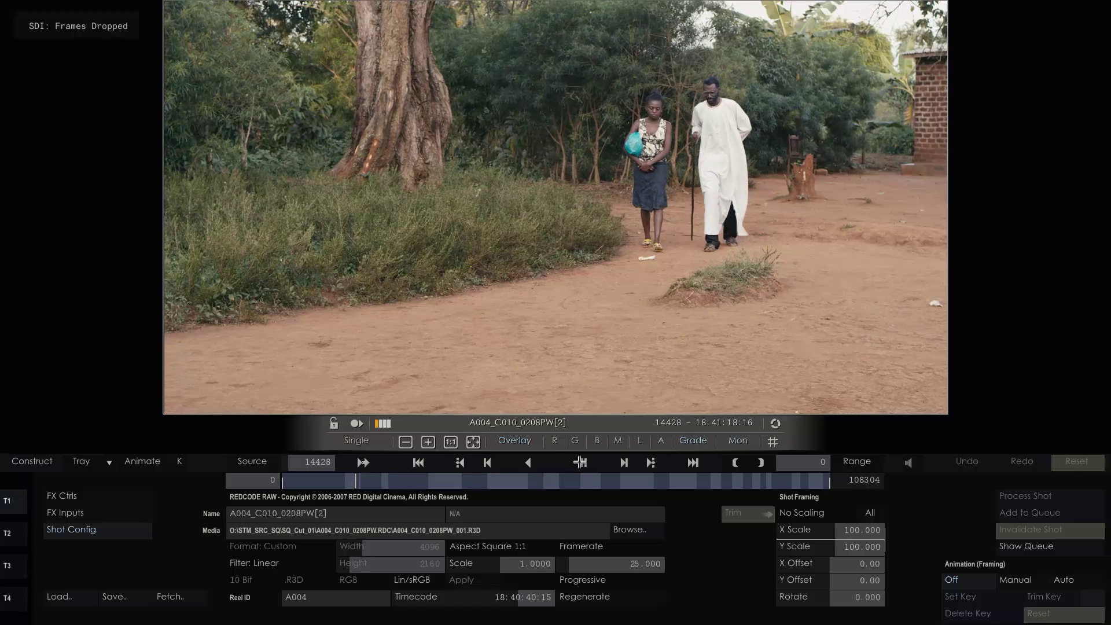
click(581, 462)
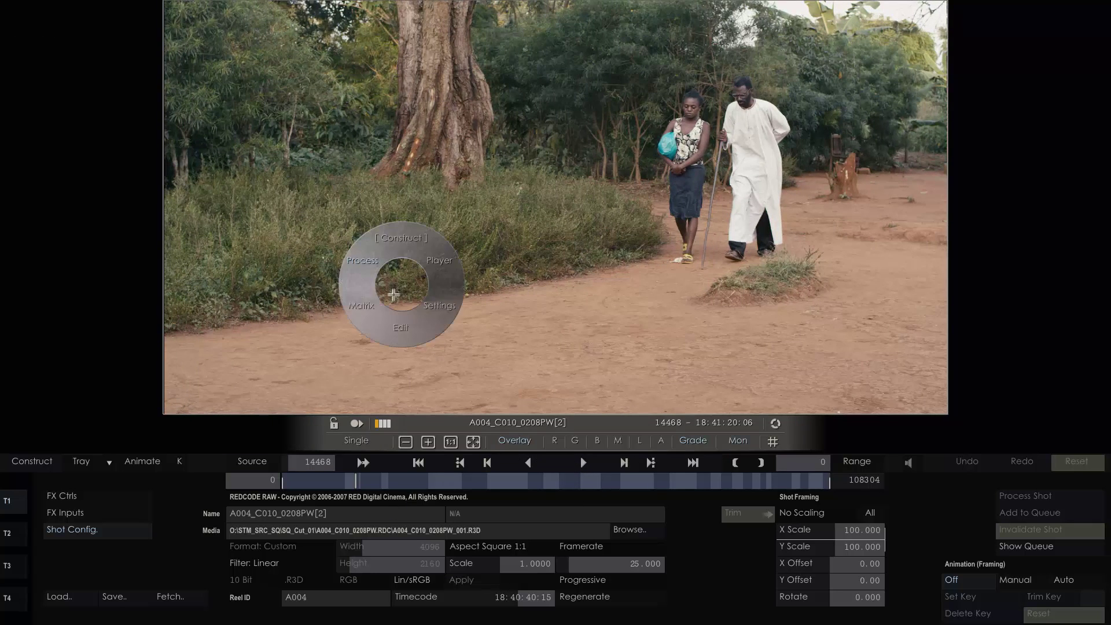
Step: Show the Edit controls for A004_C010_0208PW[2] and play it at normal speed
click(403, 331)
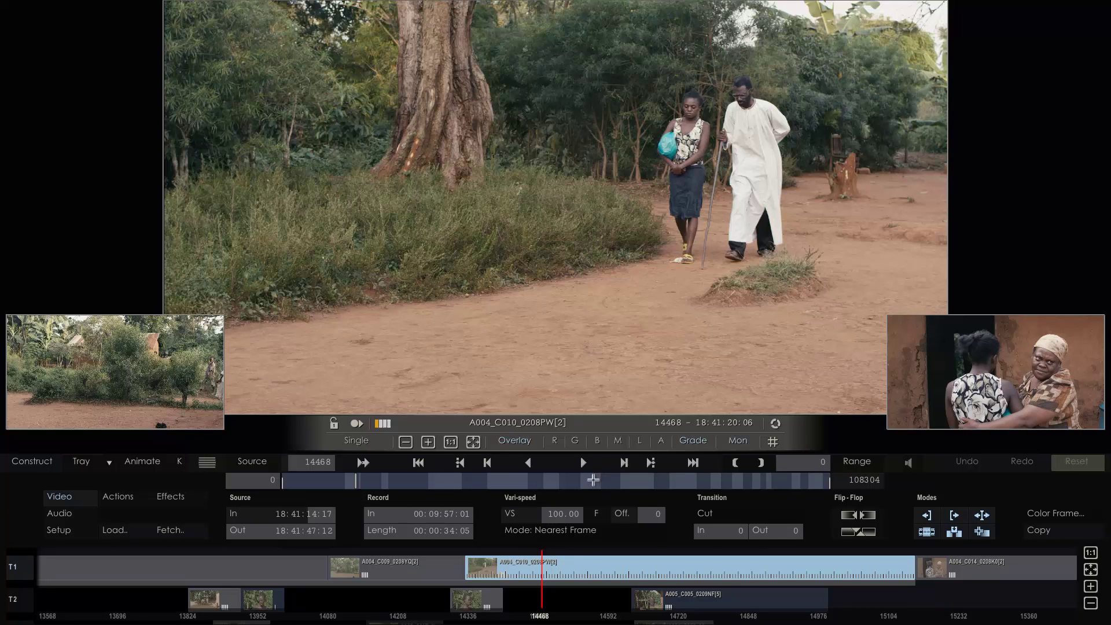
click(588, 462)
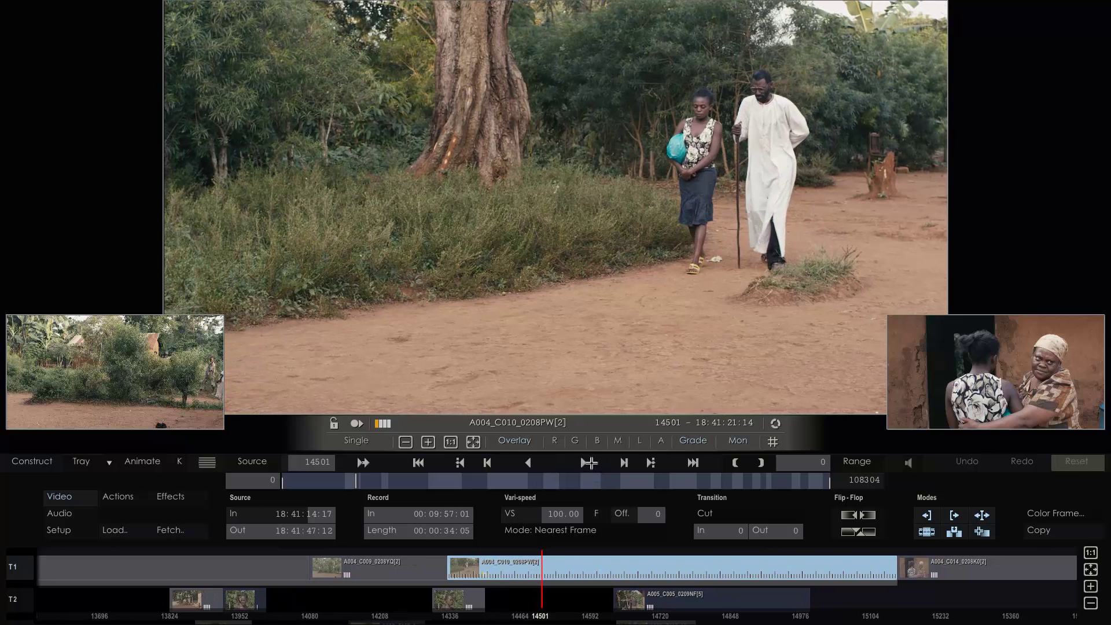
click(588, 462)
Step: Enter a 20 vari-speed on the keypad, play to check the slow motion, then return to Construct
click(558, 514)
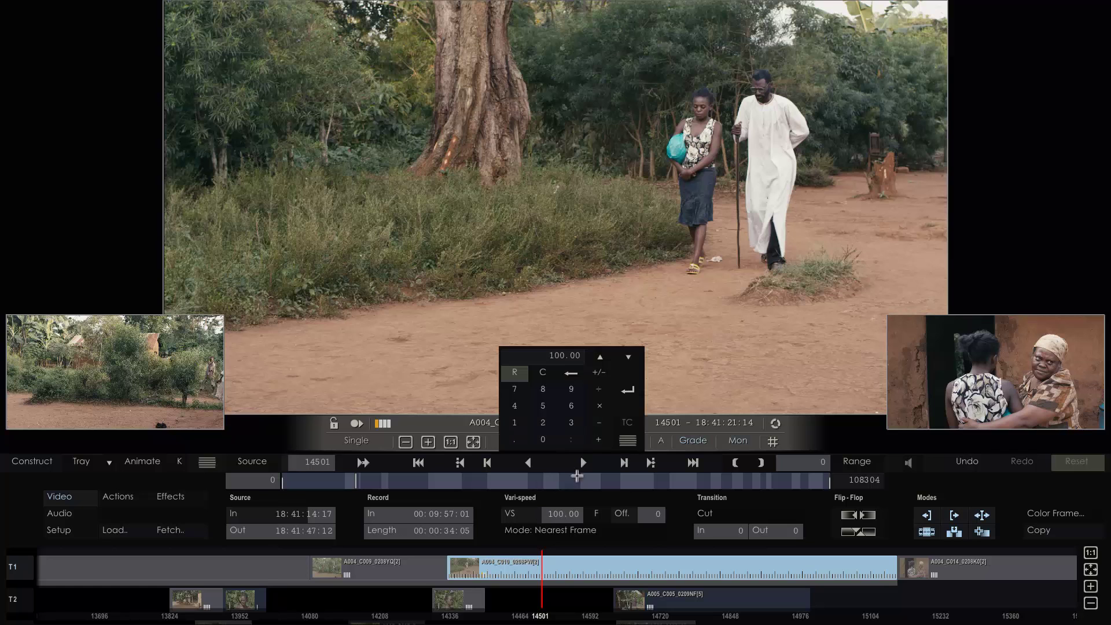
click(542, 422)
click(543, 438)
click(627, 400)
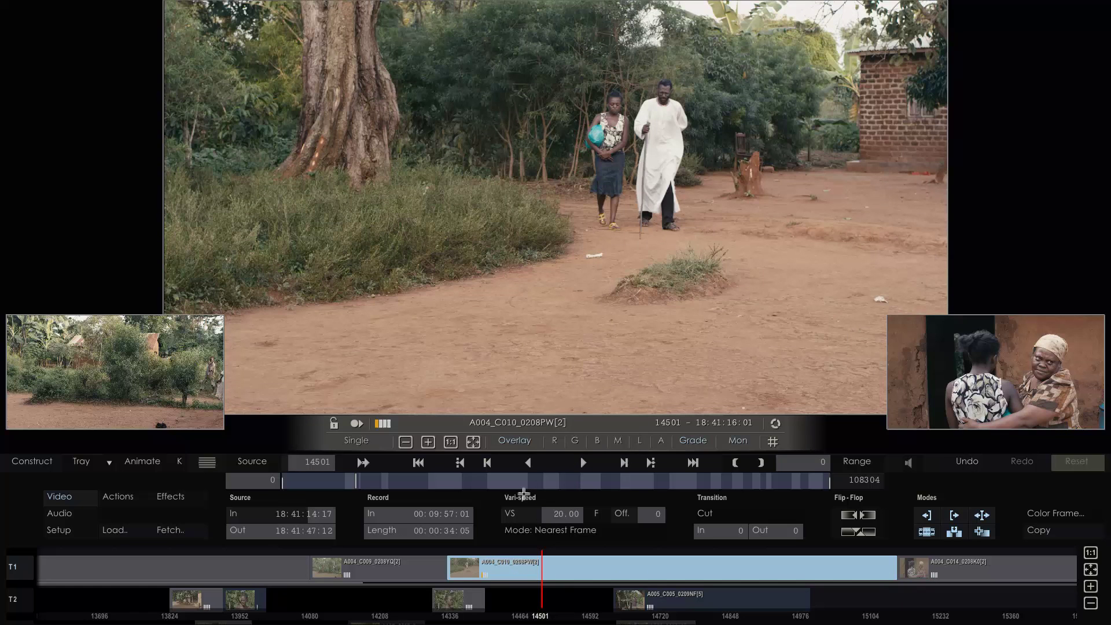
click(586, 463)
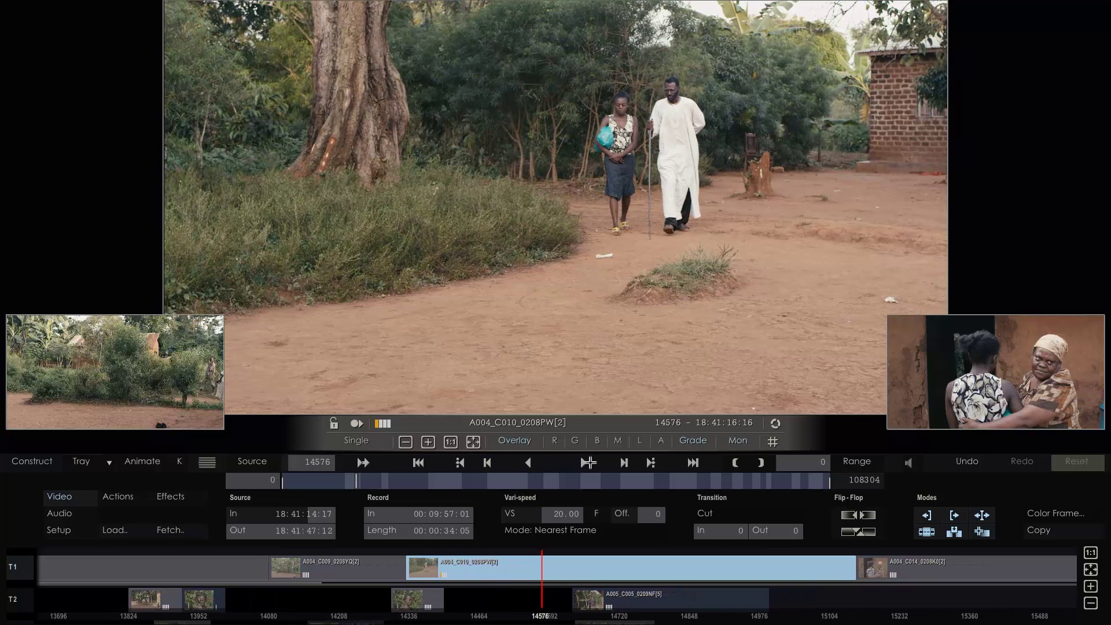
click(586, 462)
key(Escape)
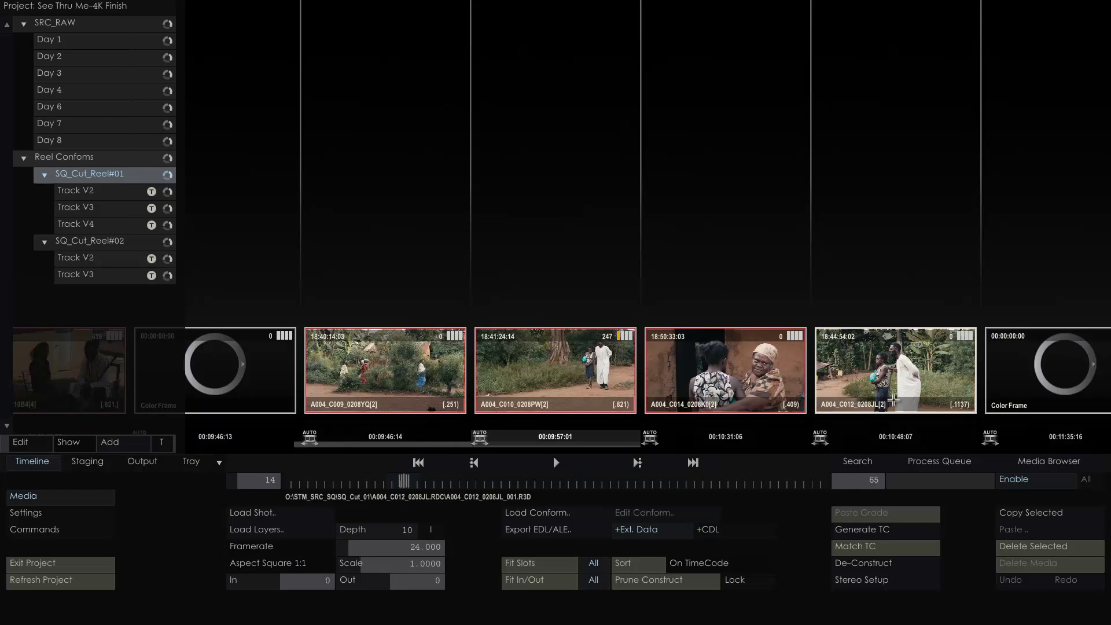
click(896, 433)
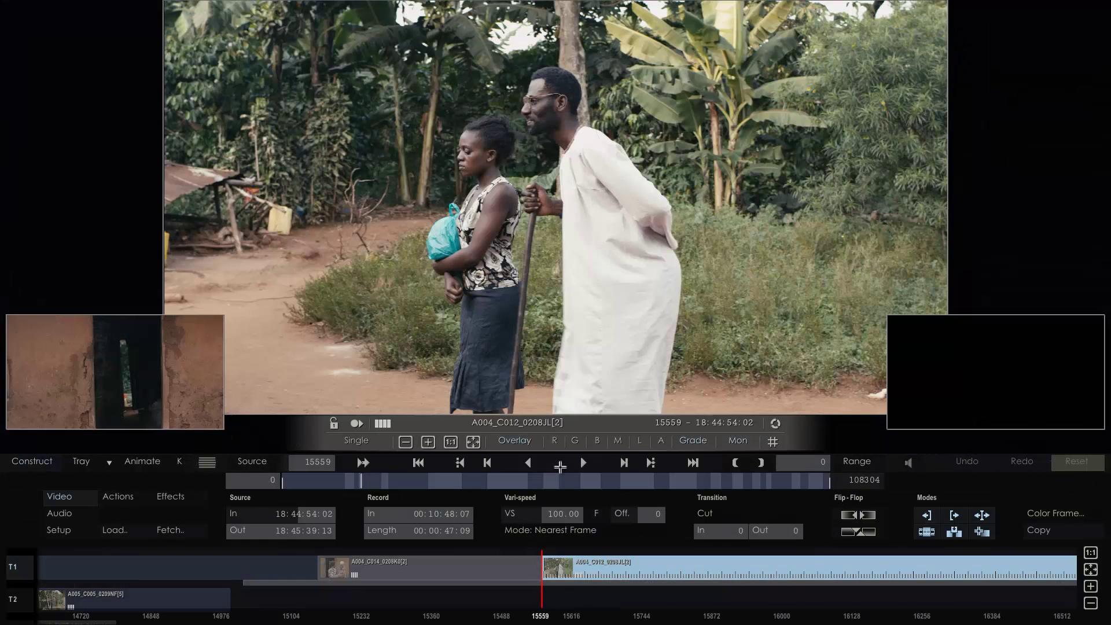
click(555, 462)
click(583, 462)
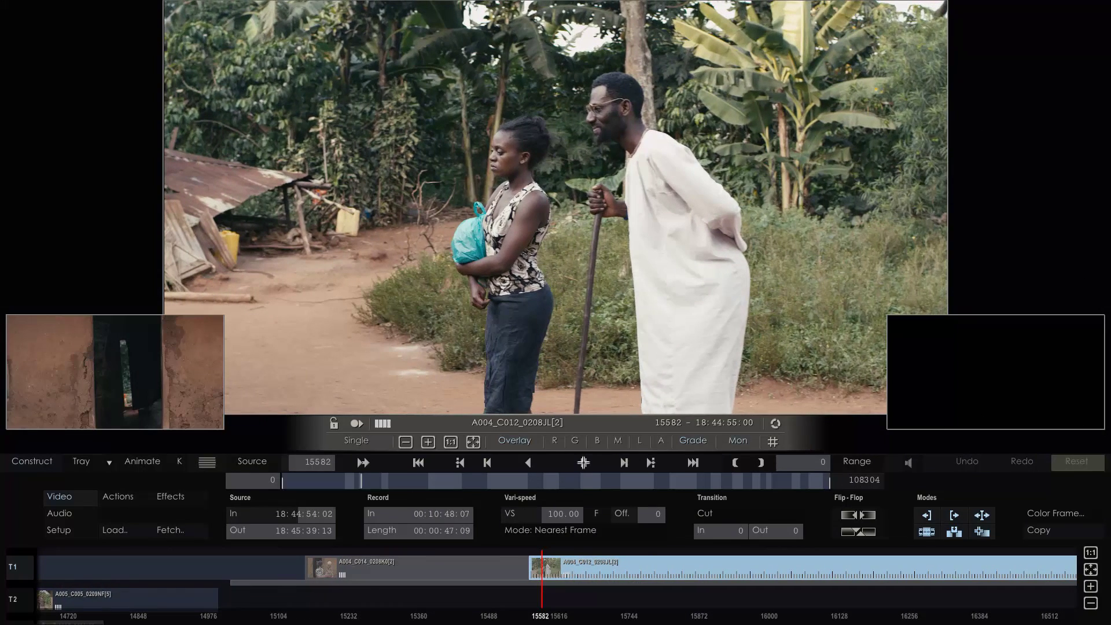
click(583, 462)
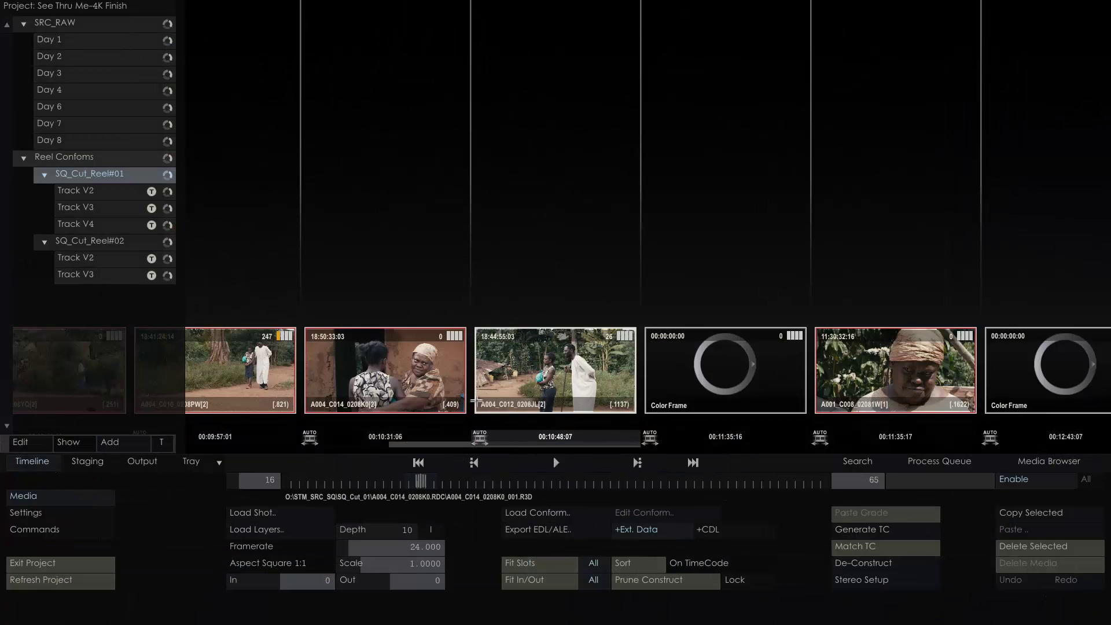
Step: Drag the 20% vari-speed card onto A004_C012_0208JL[2] and open it to check its 00:00:34:05 length
drag(527, 363, 555, 403)
click(557, 463)
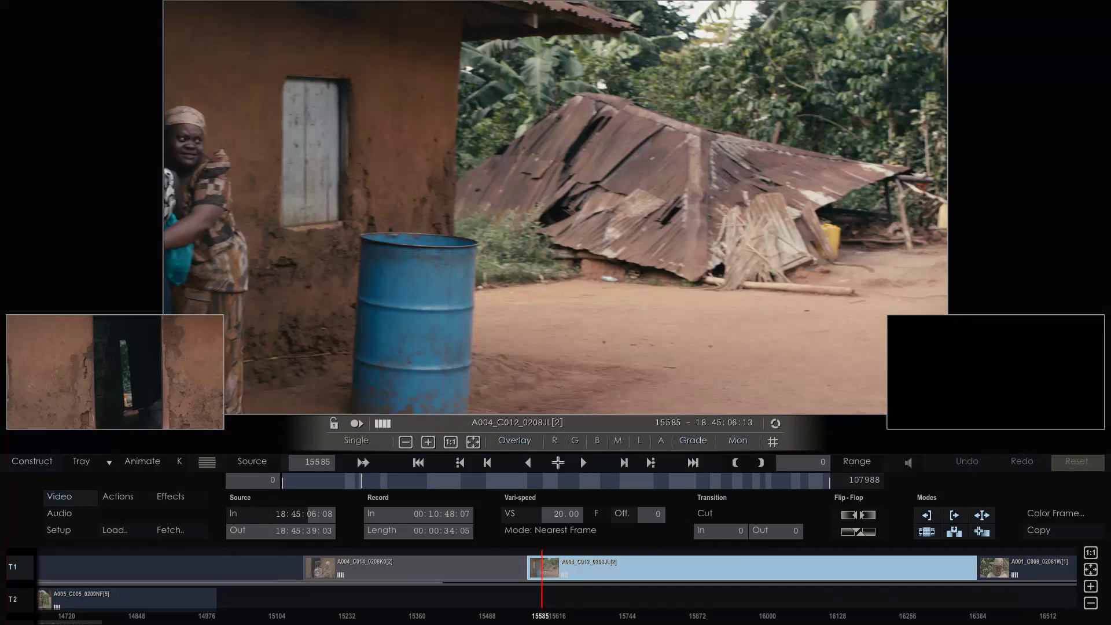